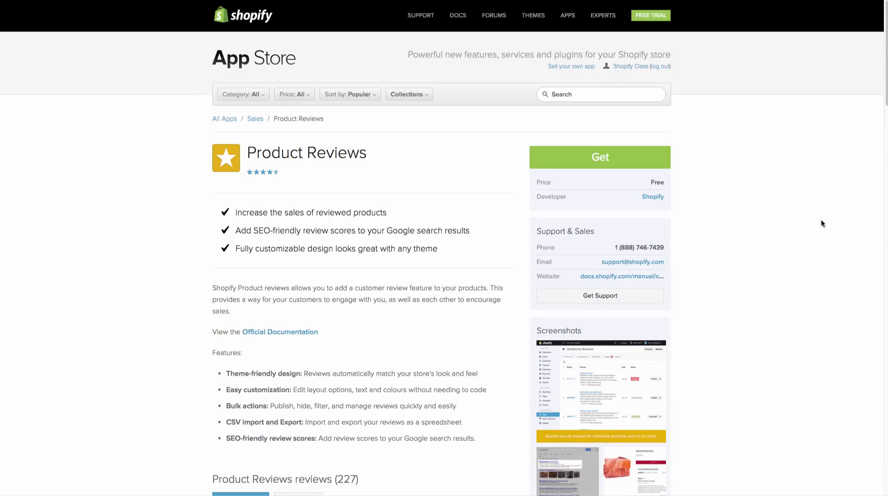
Look through the app listing's screenshot gallery, then close it.
scroll(795, 244, down, 3)
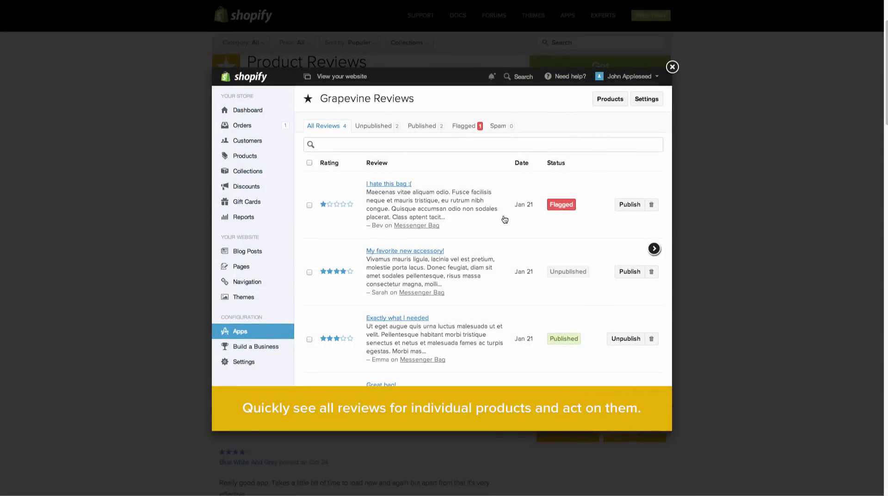
mouse_move(530, 357)
click(655, 250)
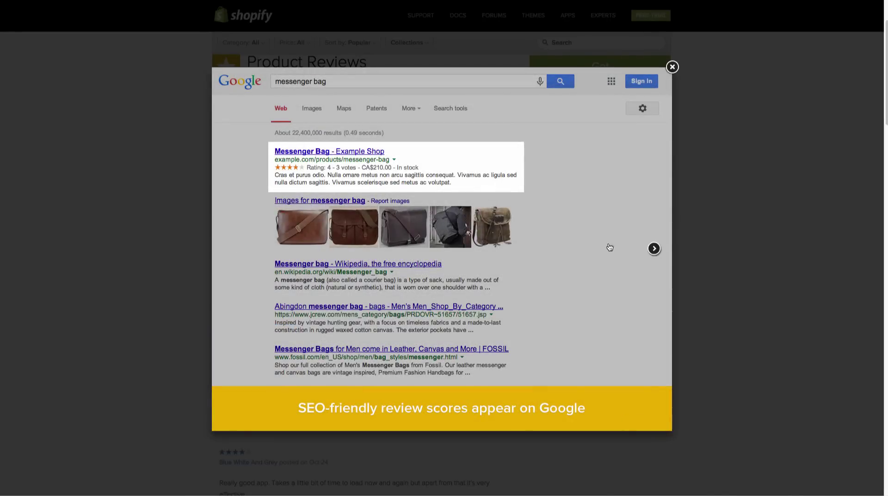
click(658, 250)
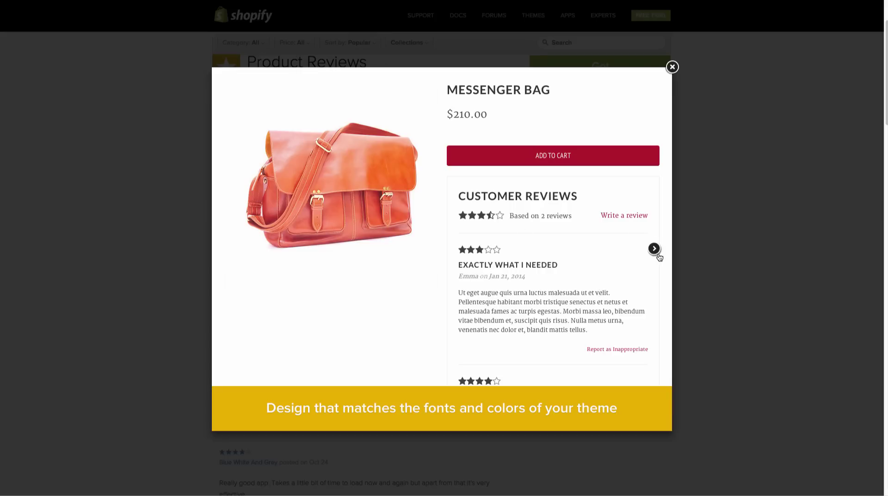
click(697, 212)
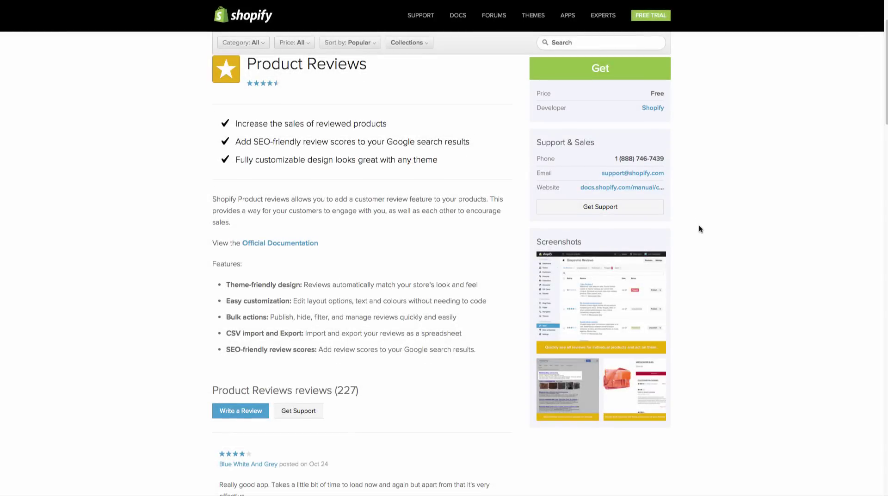
scroll(698, 229, up, 2)
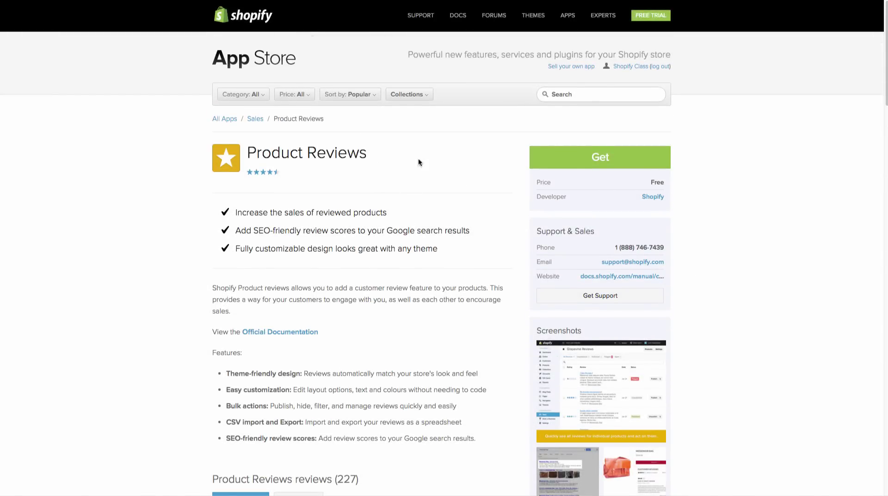
Search the app store for 'reviews' and install the Product Reviews app.
click(592, 97)
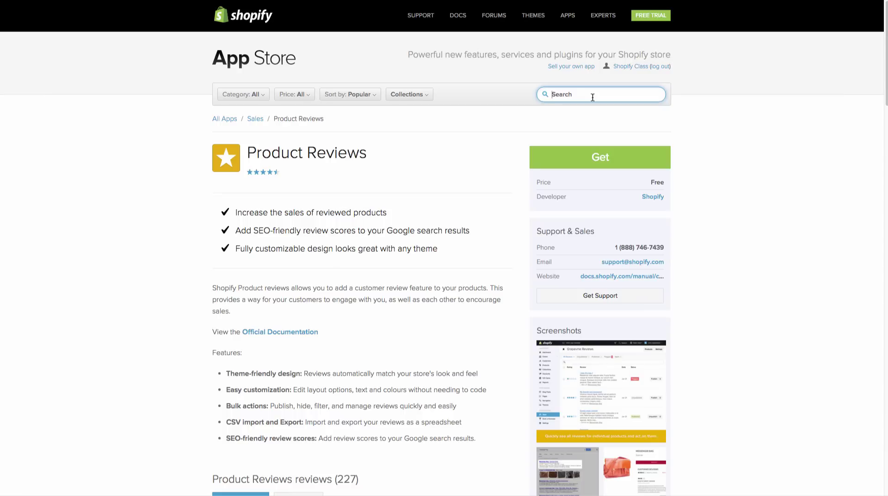
text(reviews)
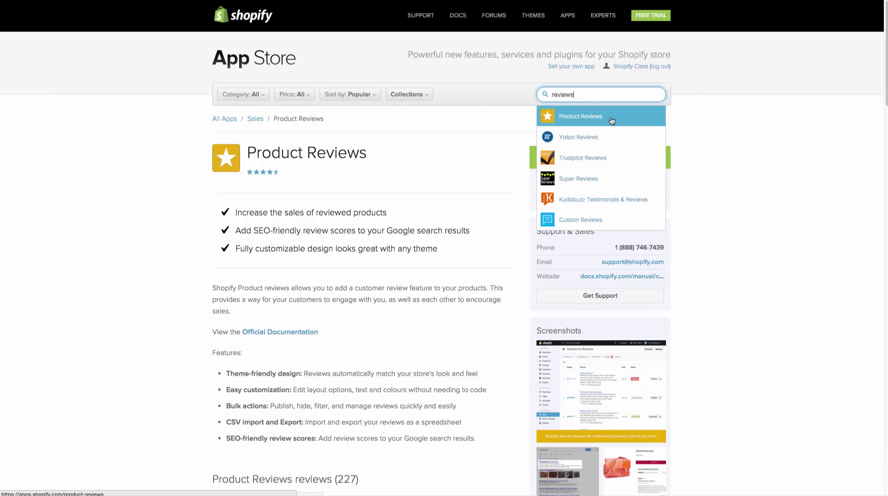
click(612, 121)
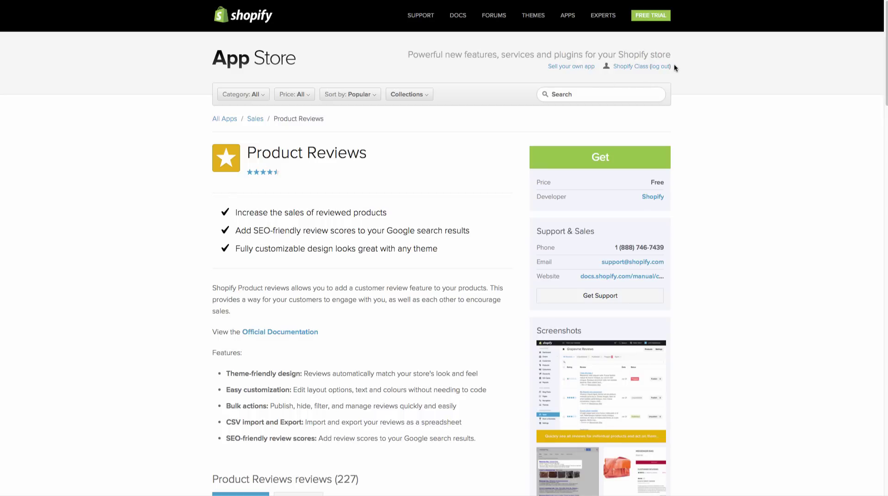
click(624, 166)
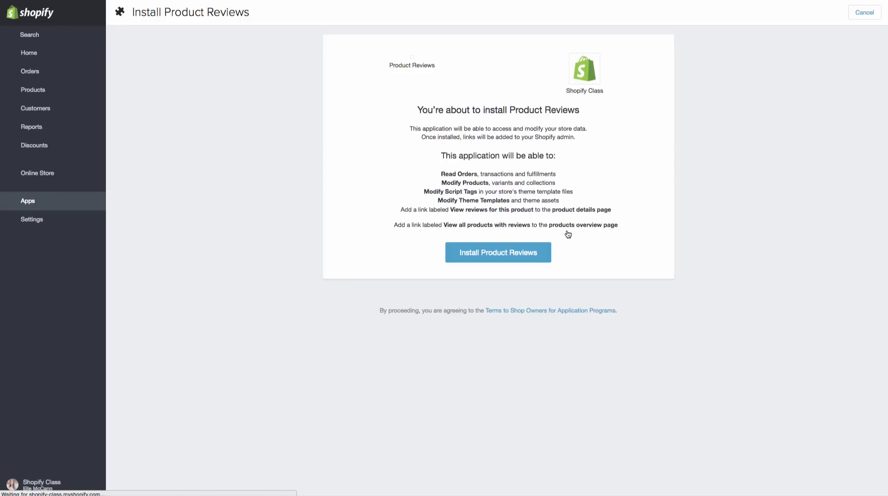
click(537, 250)
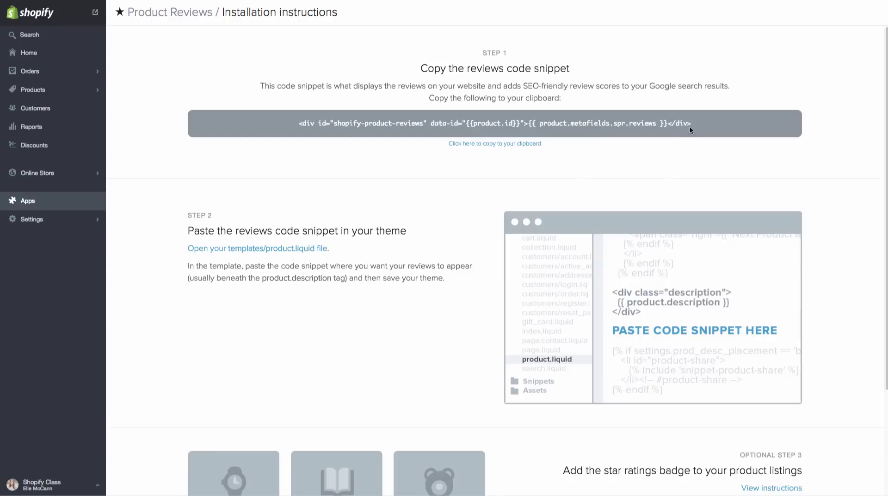
Select the whole reviews code snippet on the instructions page and copy it.
drag(698, 124, 297, 122)
right_click(339, 122)
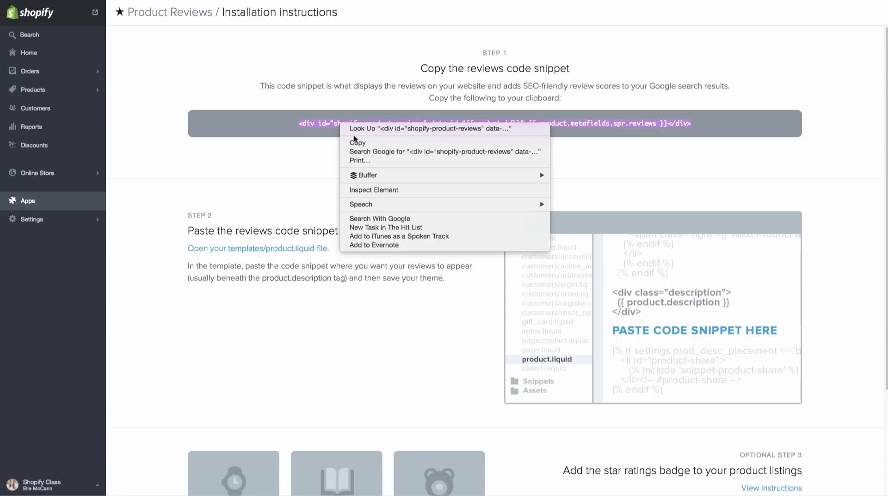
click(354, 139)
scroll(455, 219, down, 2)
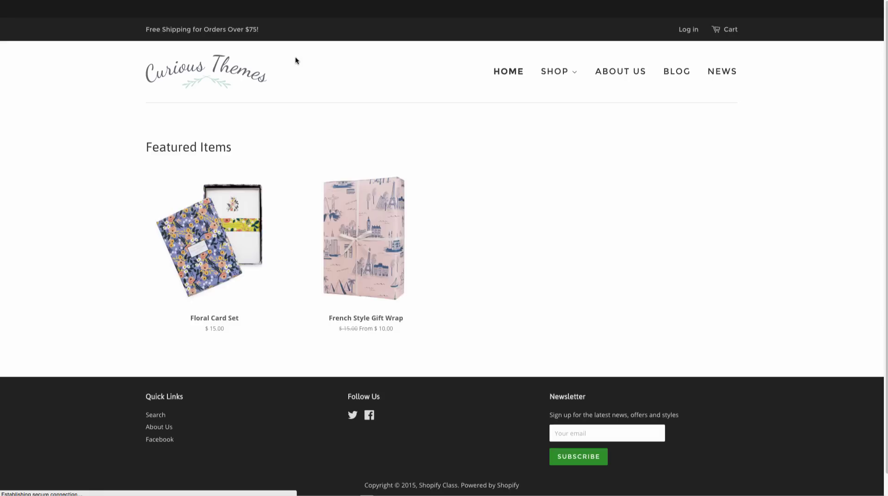
Open the French Style Gift Wrap product page from the storefront's featured items.
scroll(361, 374, down, 3)
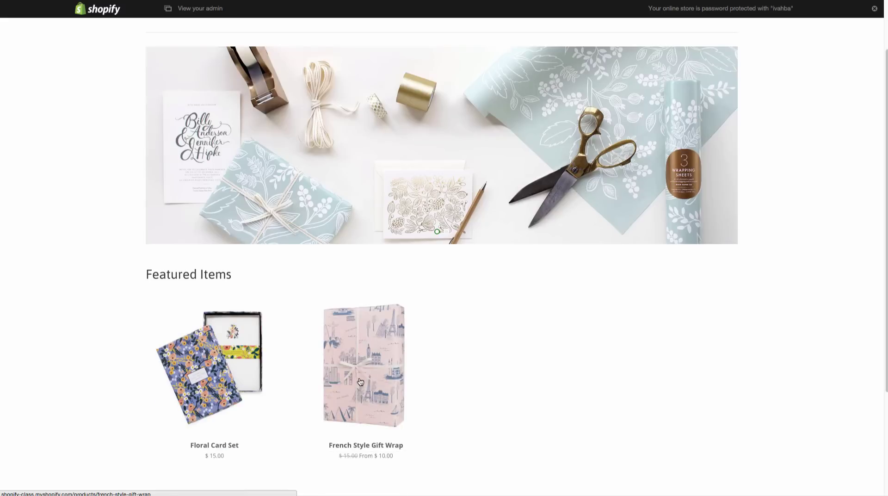
click(361, 374)
scroll(531, 337, down, 2)
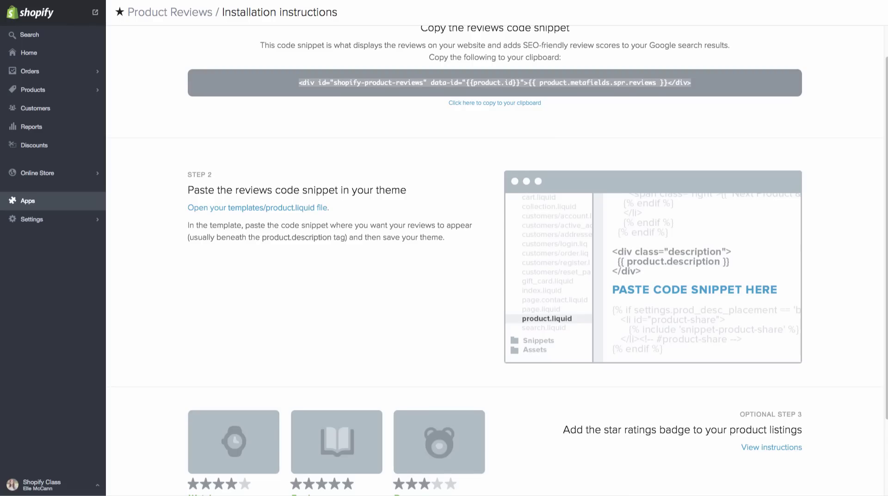
Copy the reviews code snippet again.
click(348, 106)
right_click(315, 82)
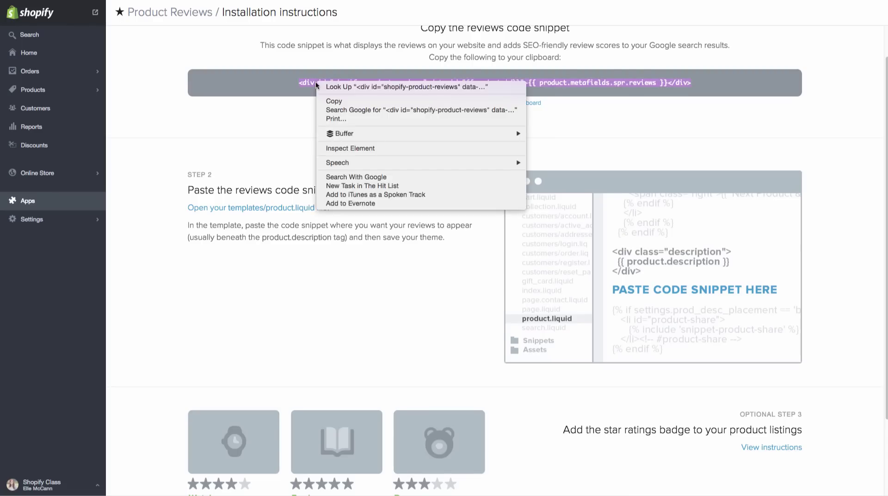
click(339, 98)
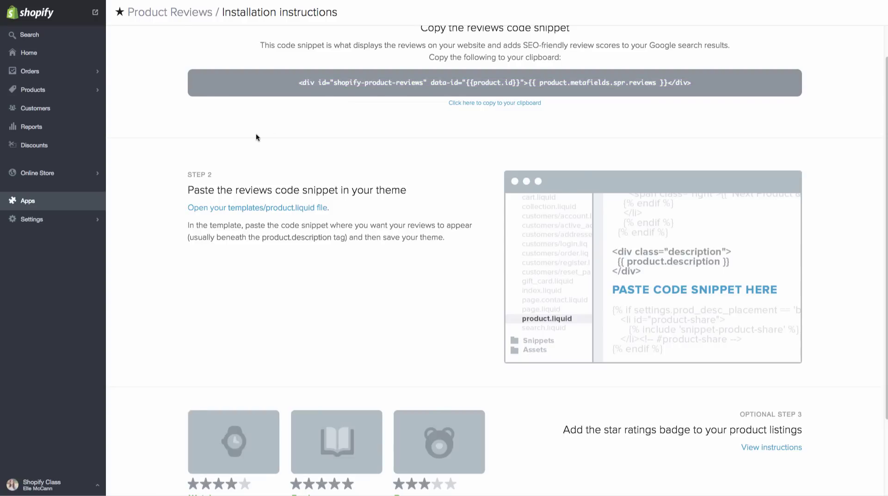
Open the Minimal theme's code editor from Online Store > Themes.
click(33, 174)
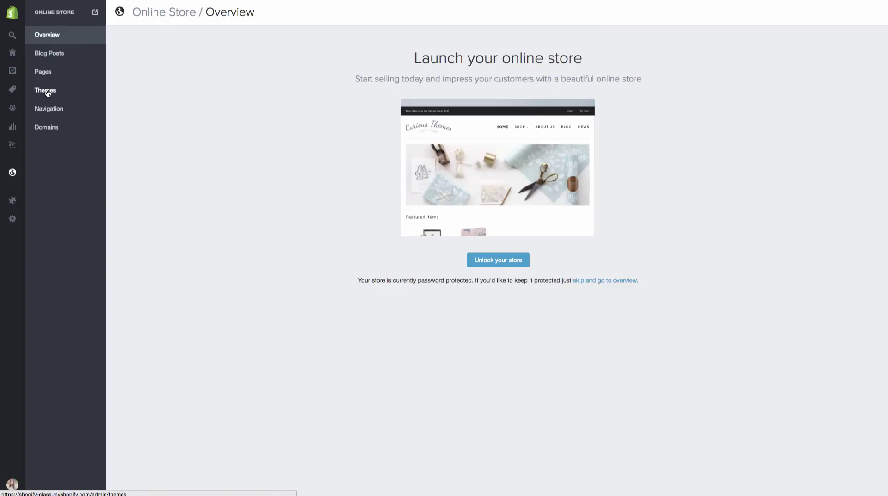
click(46, 91)
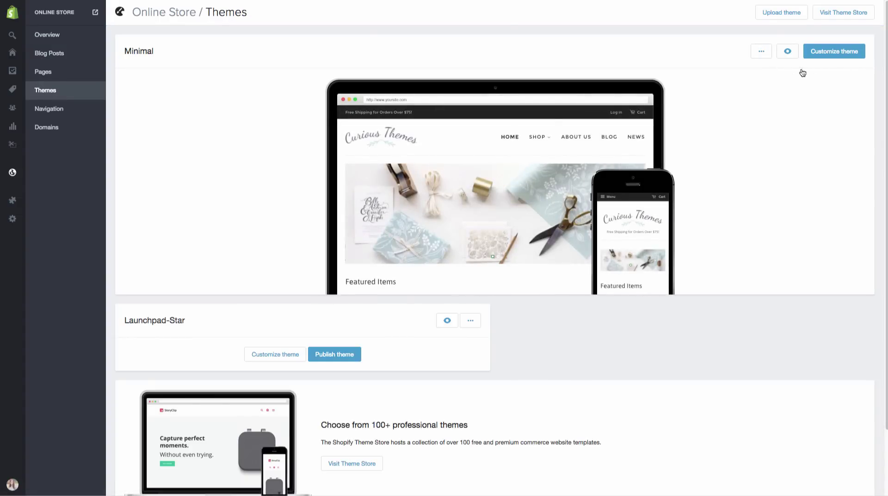
click(762, 54)
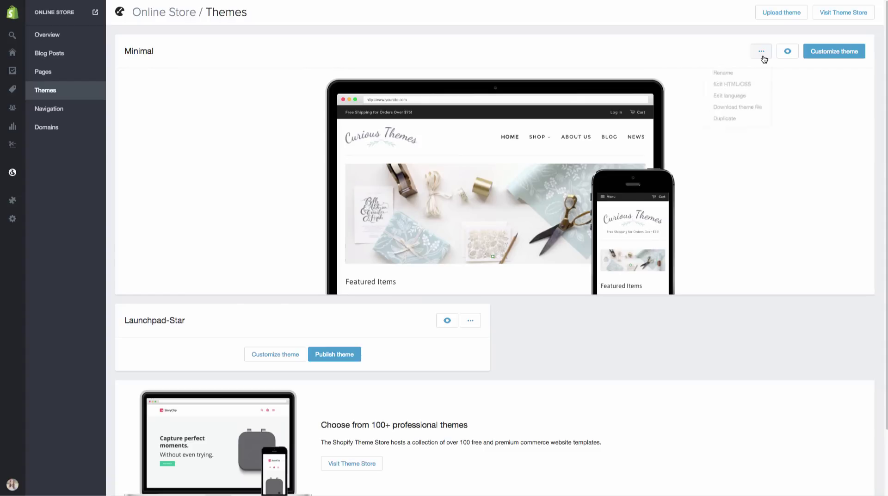
click(753, 87)
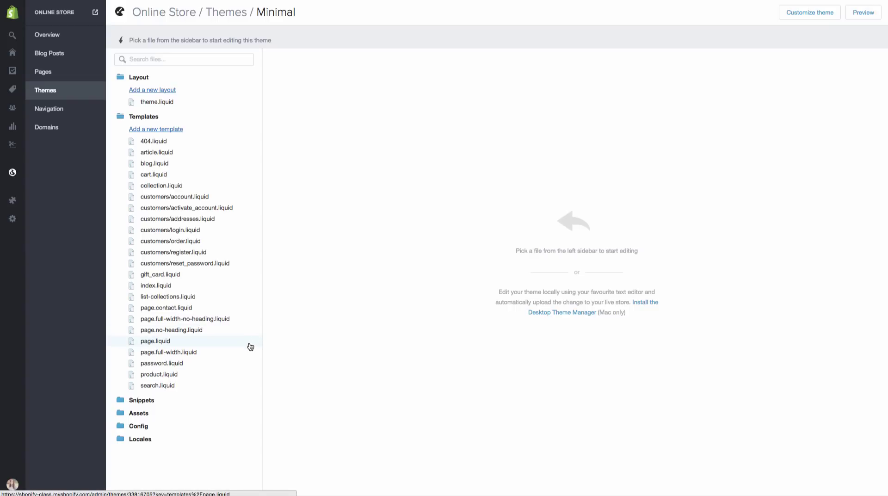
Open product.liquid and scroll down to the product.description block.
click(188, 377)
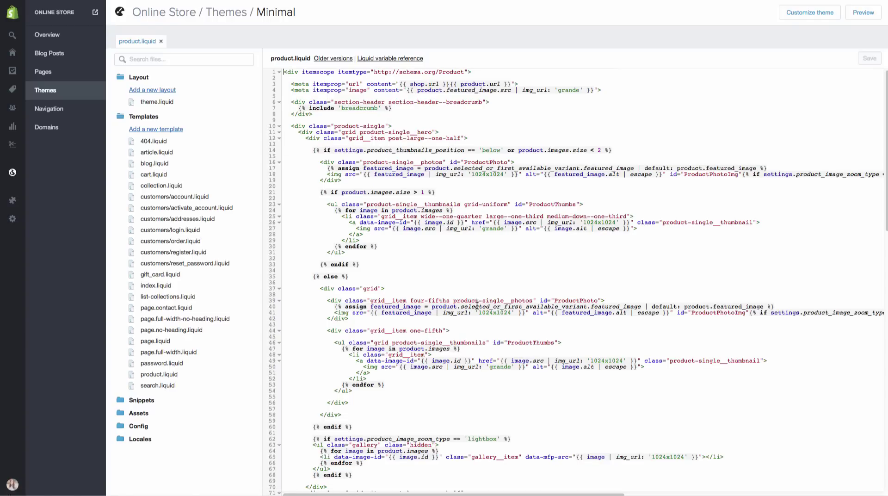
scroll(477, 303, down, 1)
scroll(476, 298, down, 5)
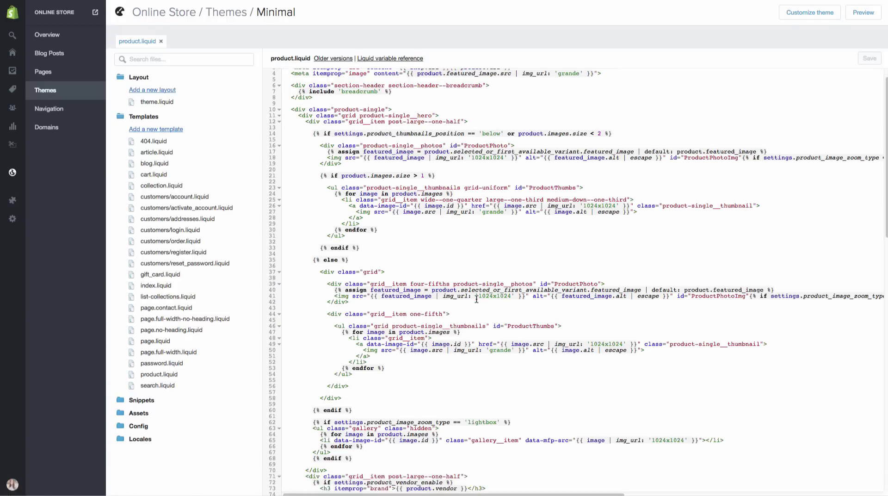
scroll(477, 301, down, 3)
scroll(476, 308, down, 1)
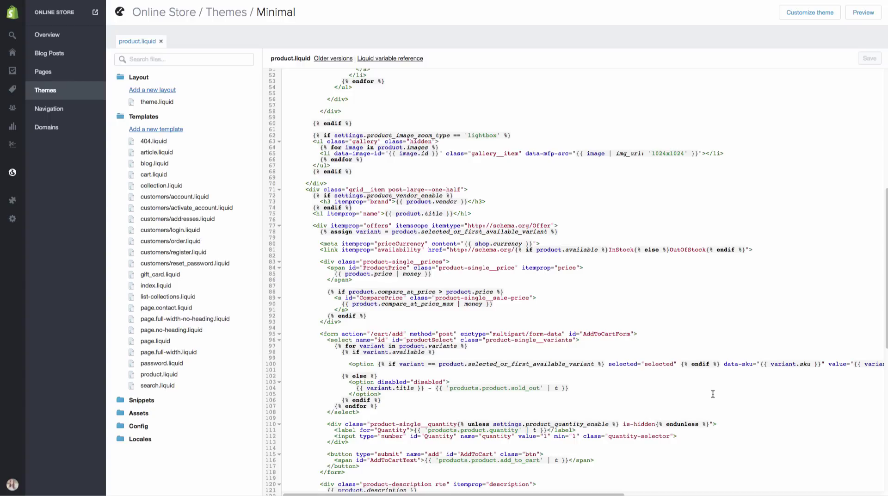
scroll(711, 392, down, 4)
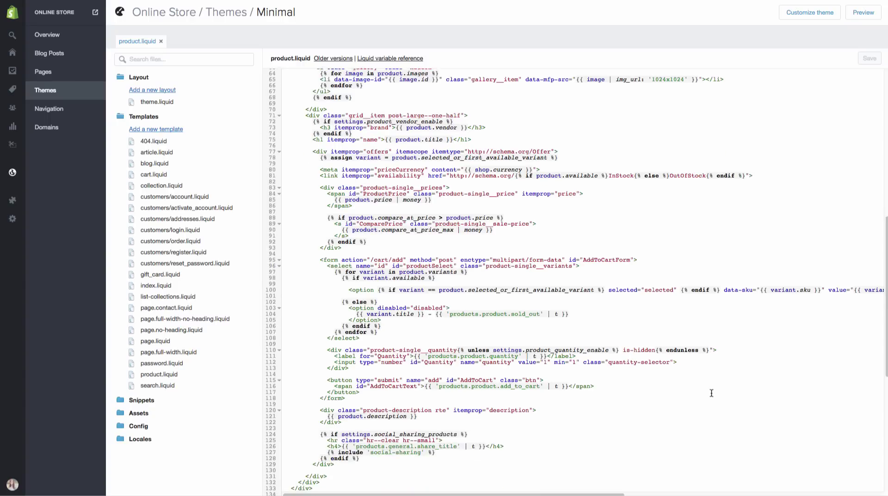
scroll(711, 392, down, 3)
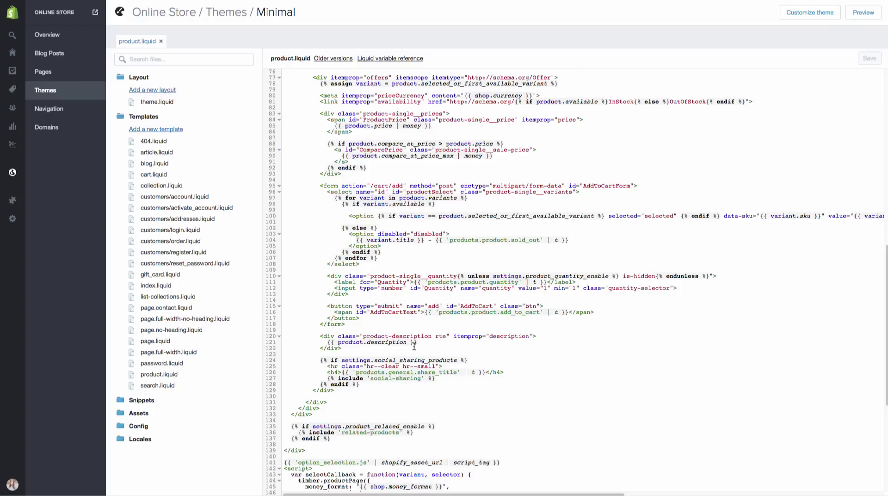
Paste the reviews snippet below the description's closing div and save product.liquid.
click(368, 348)
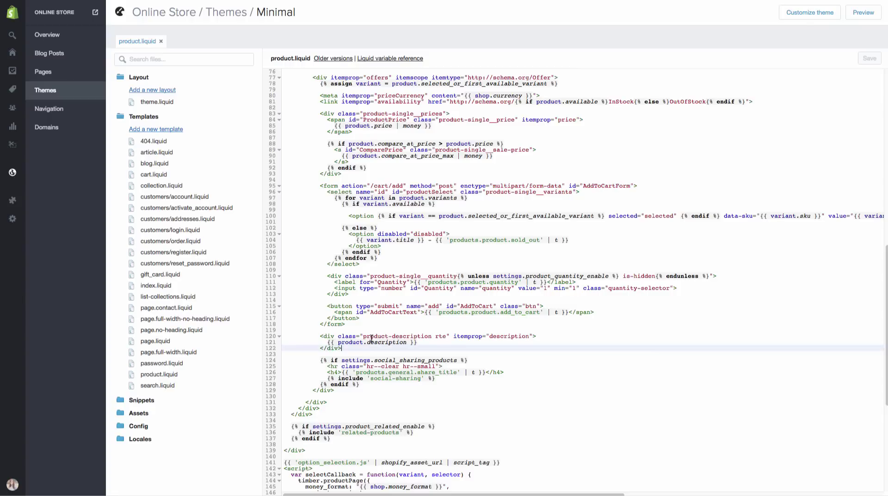
key(Return)
key(Return)
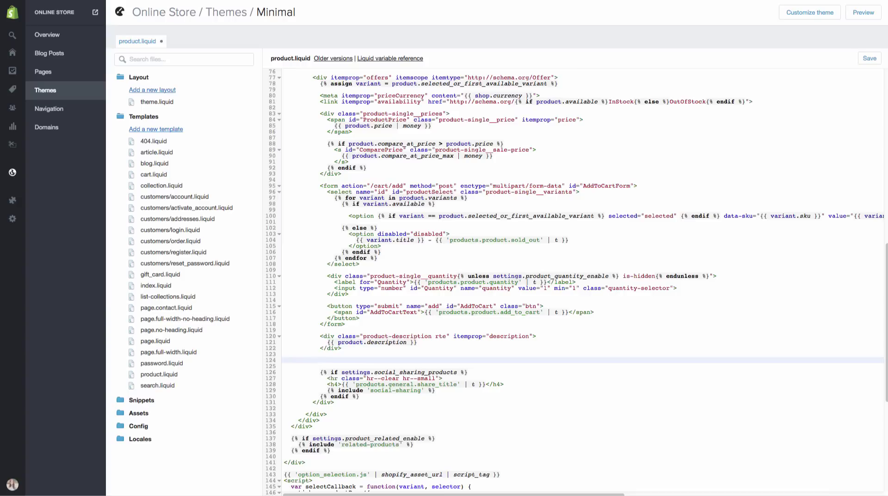
key(ctrl+v)
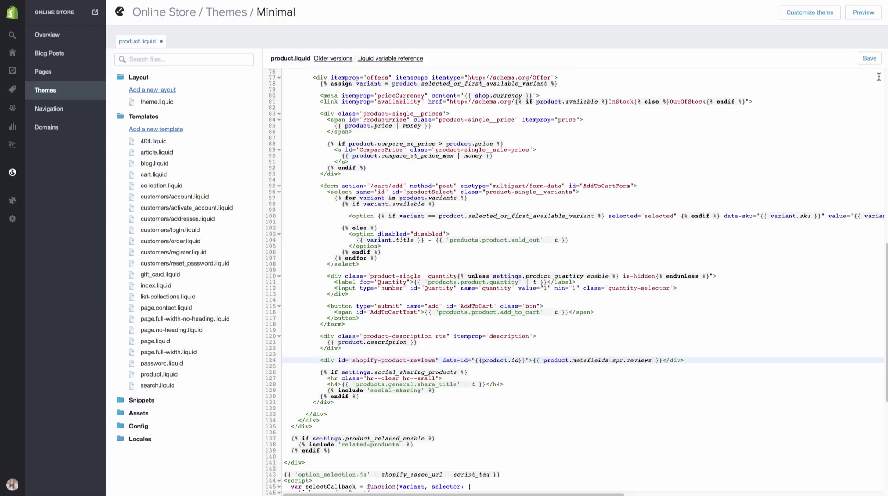
click(869, 59)
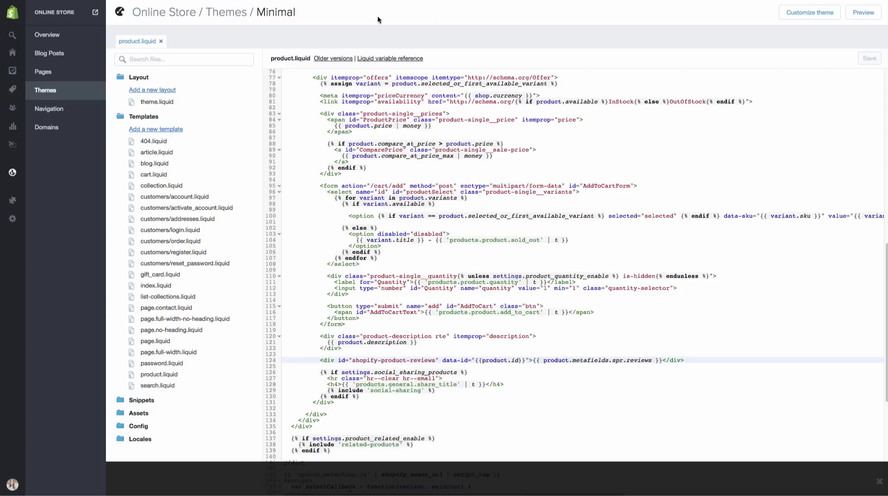
Open Product Reviews from Apps and go to Settings > Install instructions.
click(22, 207)
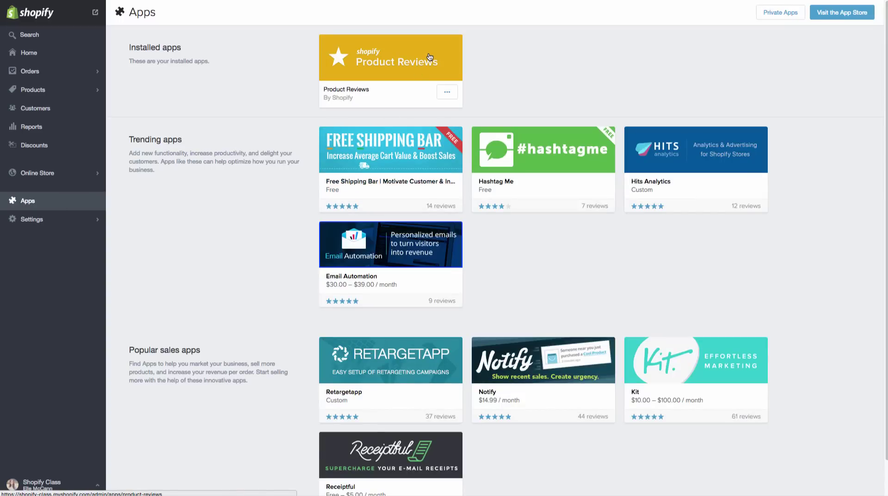
click(429, 57)
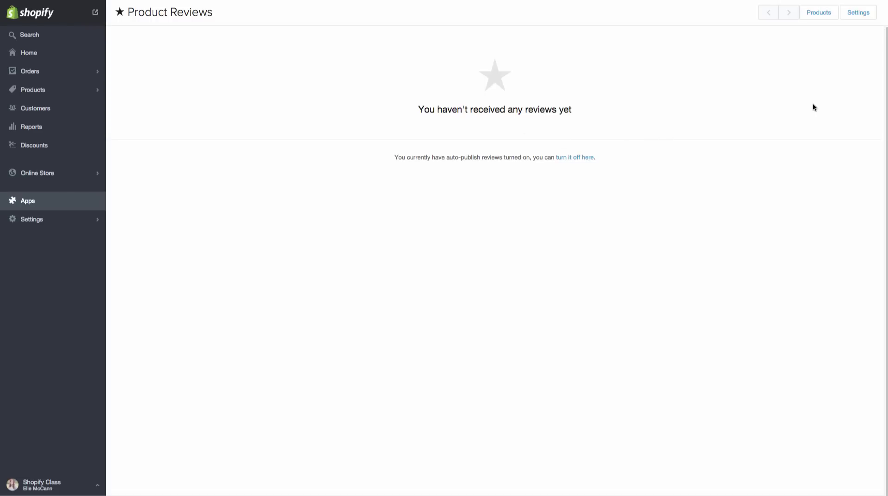
click(866, 16)
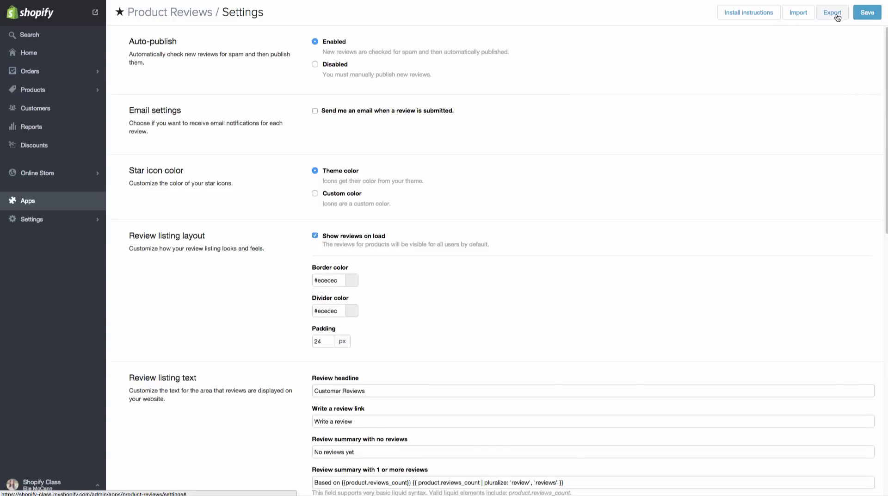
click(766, 14)
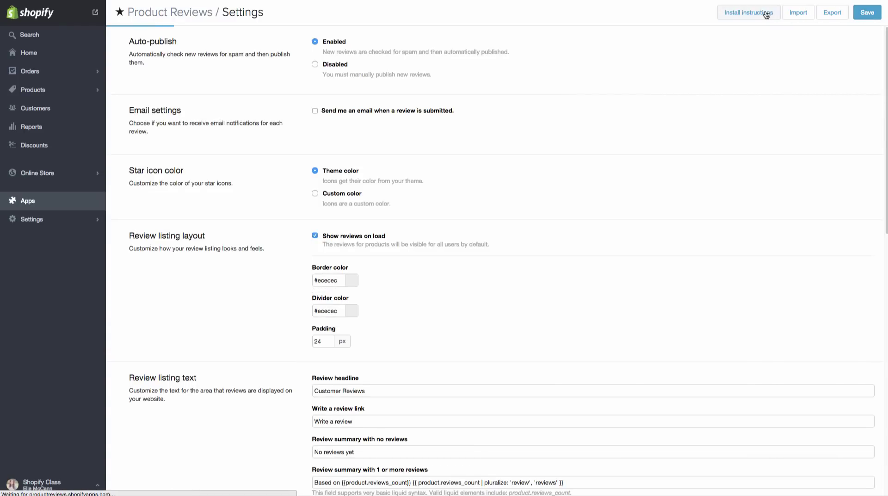
scroll(729, 190, down, 2)
scroll(729, 190, down, 4)
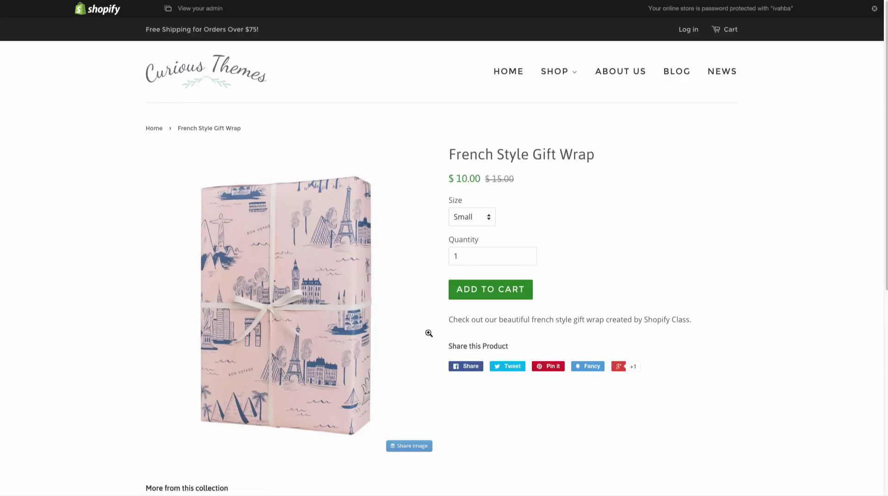
mouse_move(561, 75)
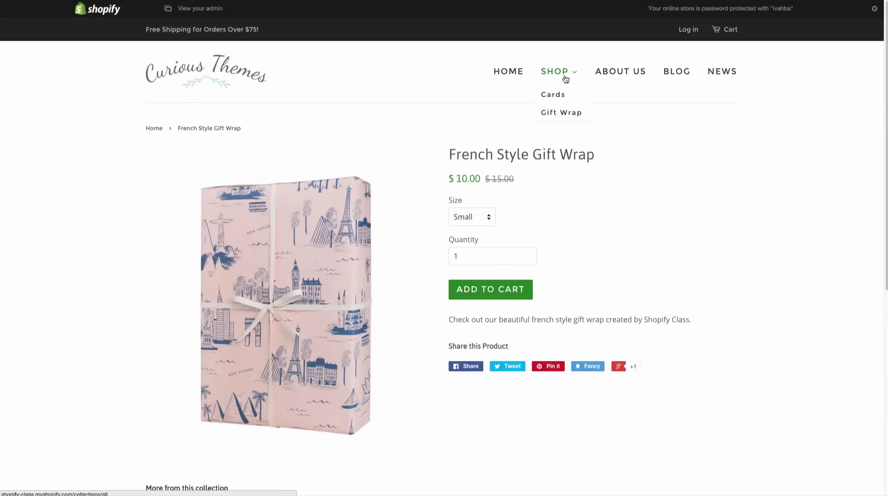
click(555, 114)
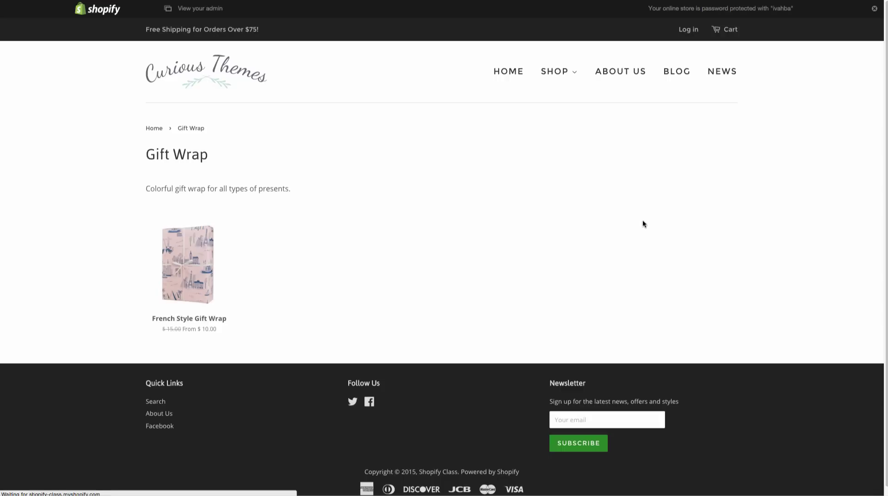
scroll(575, 234, down, 1)
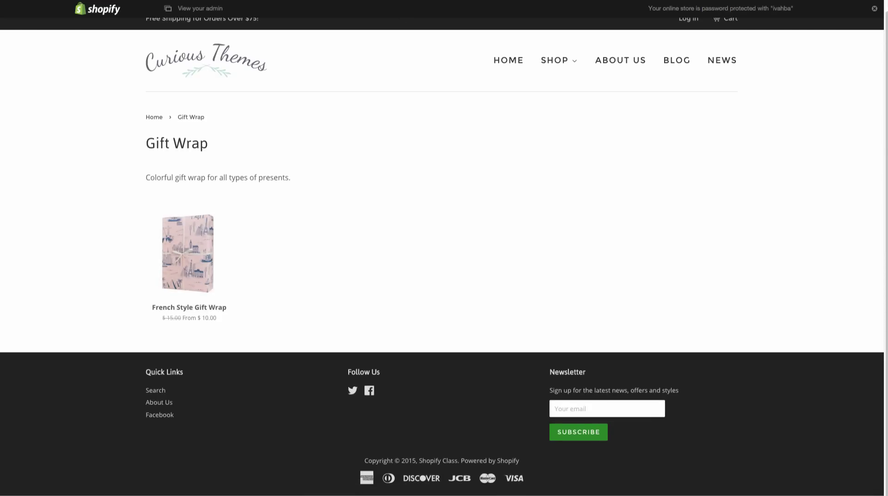
key(ctrl+Tab)
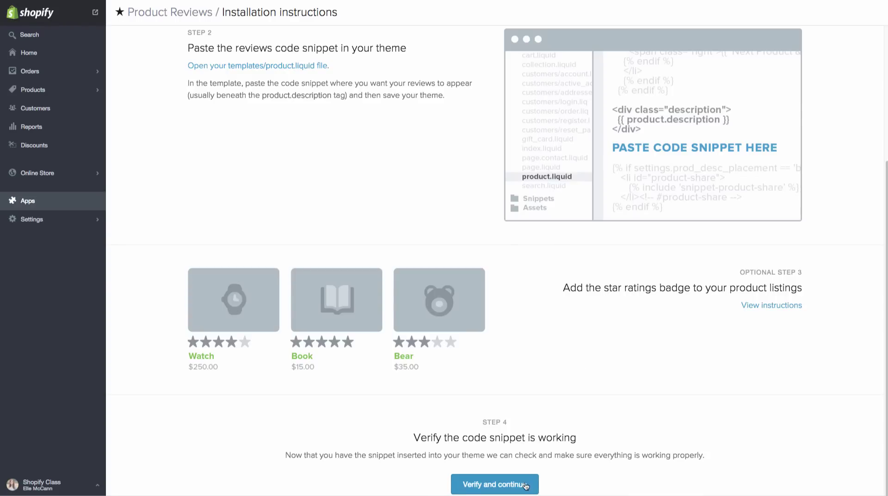
click(471, 488)
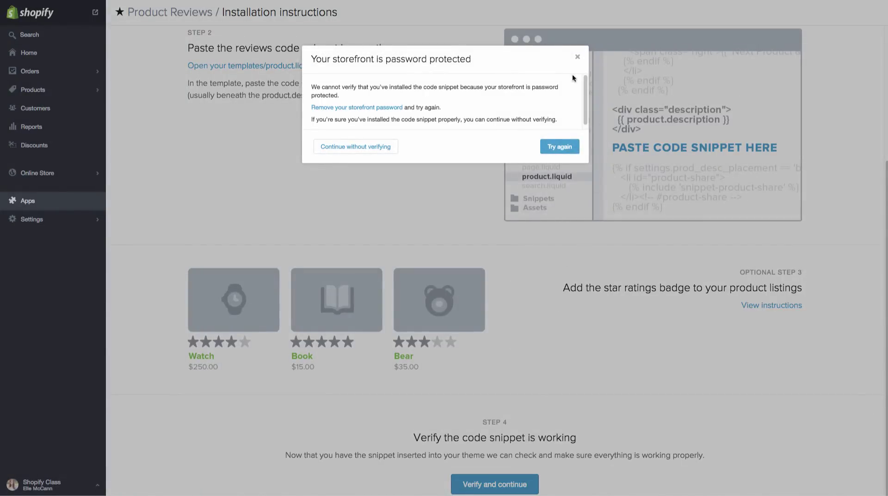
click(578, 57)
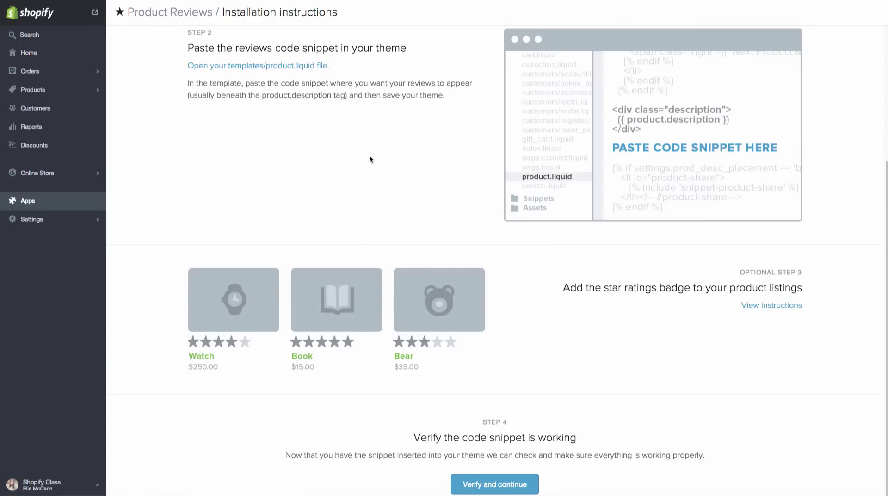
Uncheck storefront password protection in Online Store settings, save, and return to Apps.
click(60, 225)
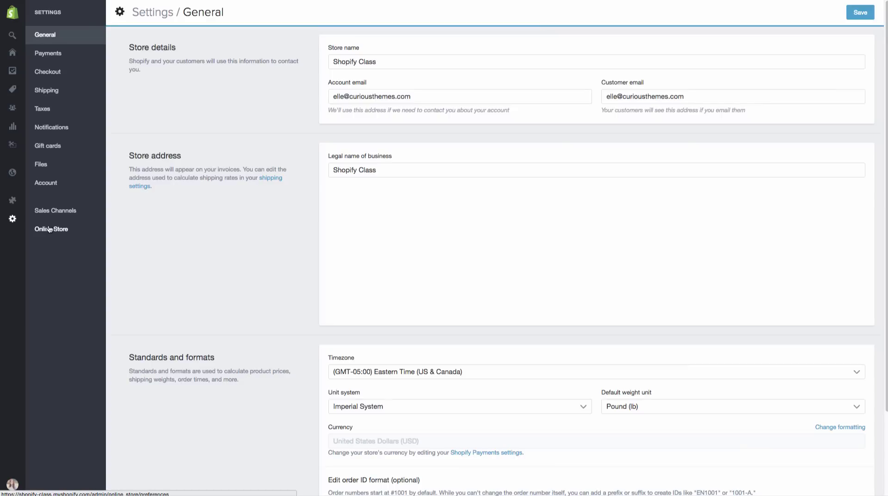
click(54, 229)
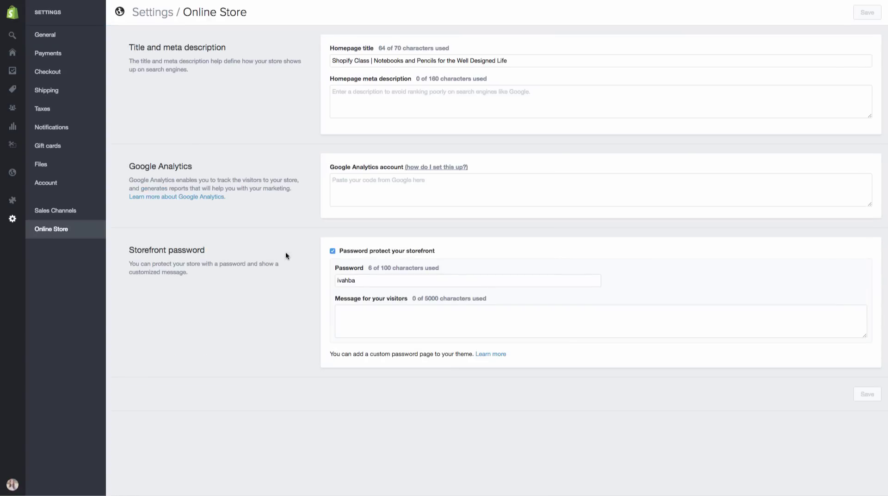
click(333, 252)
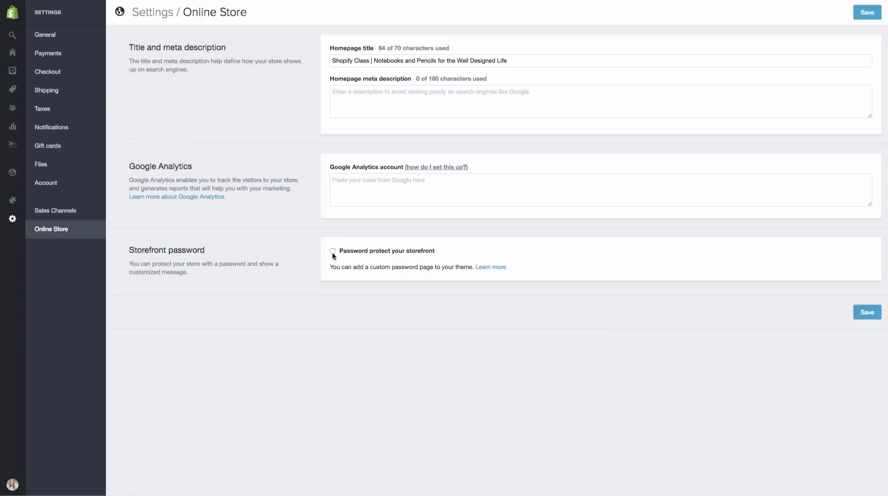
click(869, 313)
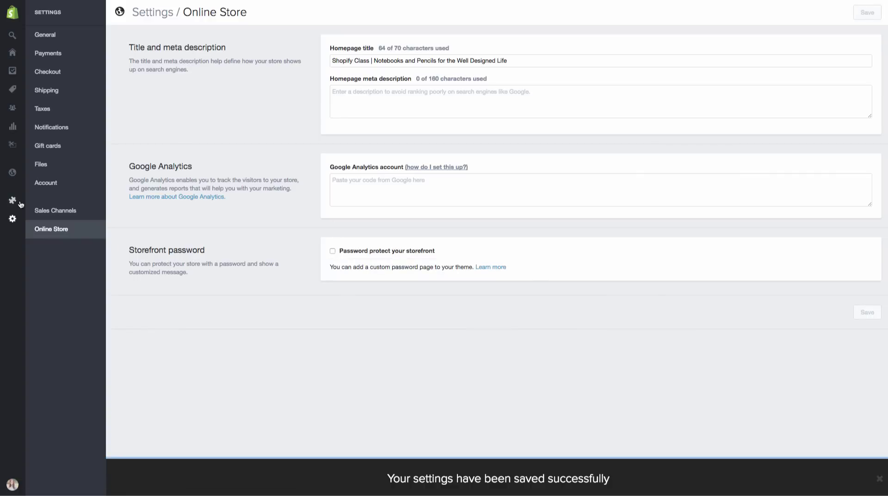
click(56, 203)
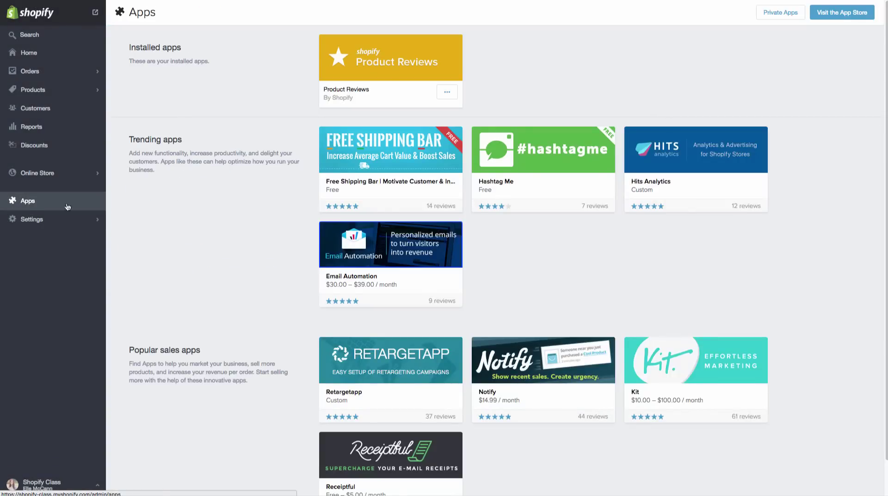
Verify the snippet from Product Reviews' install instructions and dismiss the success message.
click(373, 66)
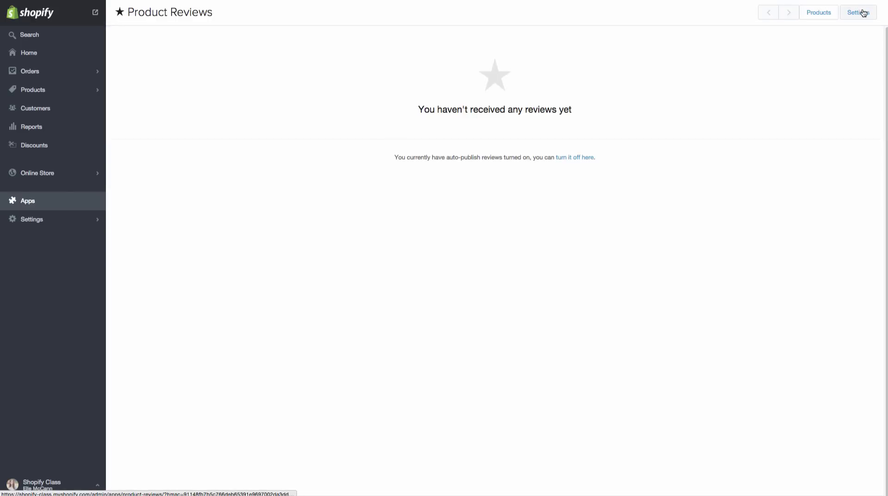
click(862, 13)
click(758, 14)
scroll(610, 303, down, 3)
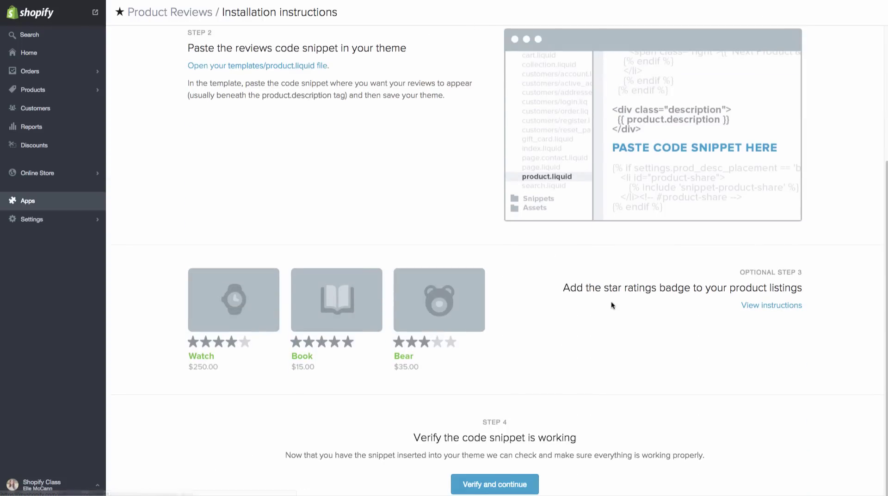
click(511, 488)
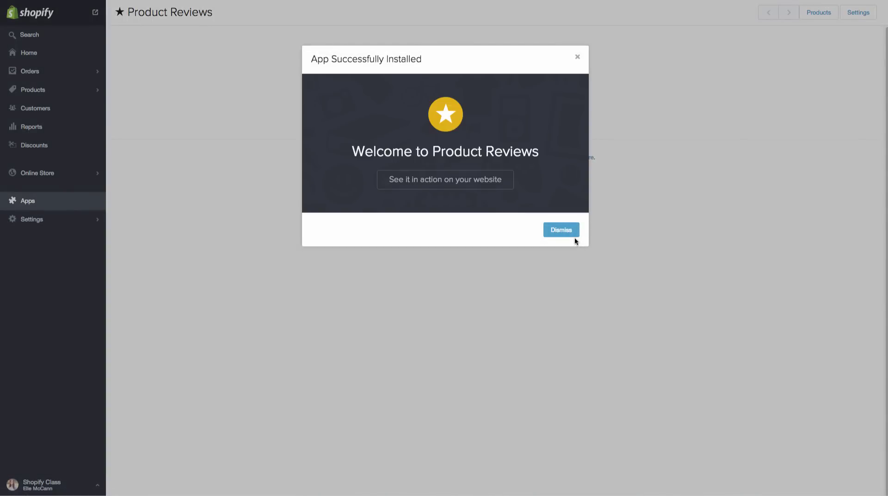
click(561, 230)
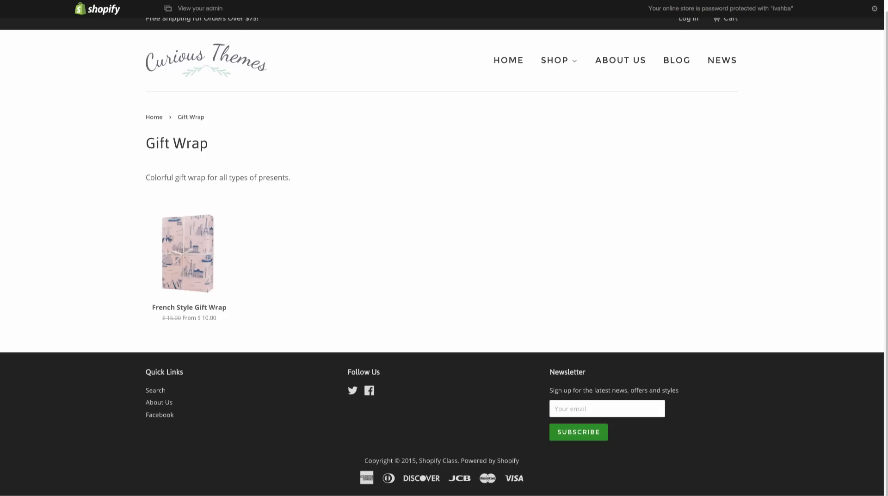
Open the French Style Gift Wrap page and expand its Write a review form.
click(202, 245)
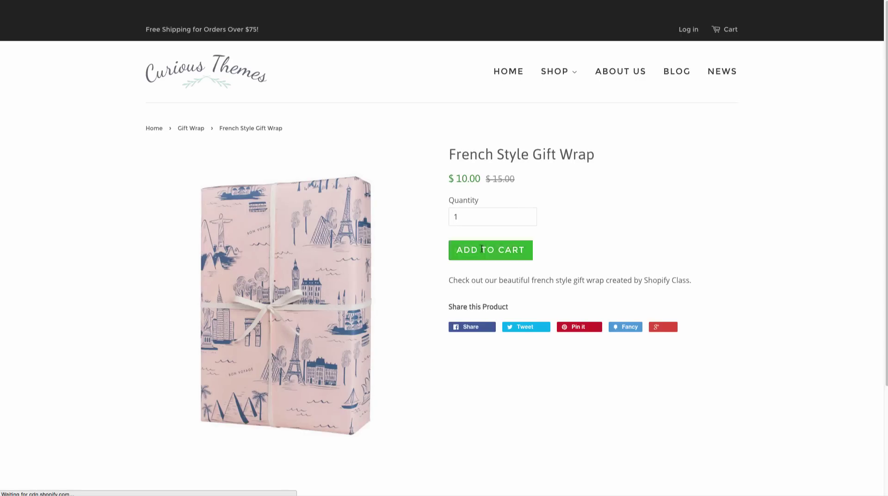
scroll(671, 282, down, 1)
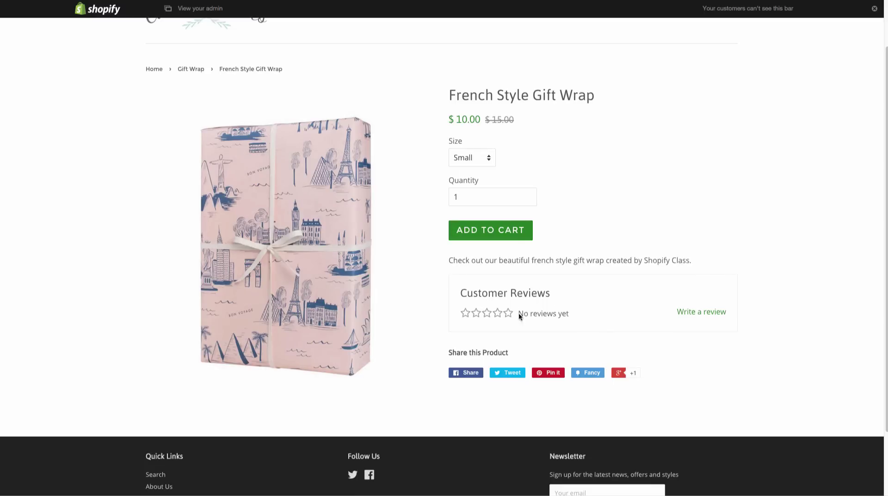
click(698, 315)
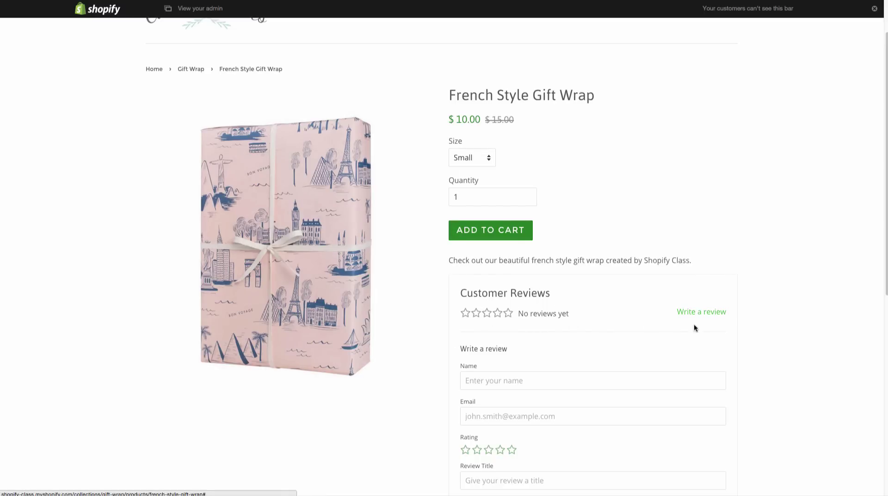
scroll(691, 324, down, 3)
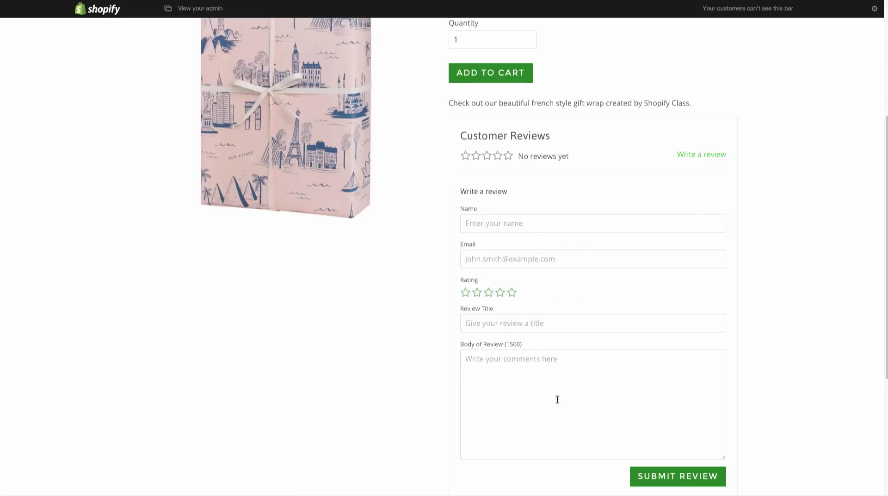
scroll(546, 366, up, 1)
scroll(545, 365, up, 5)
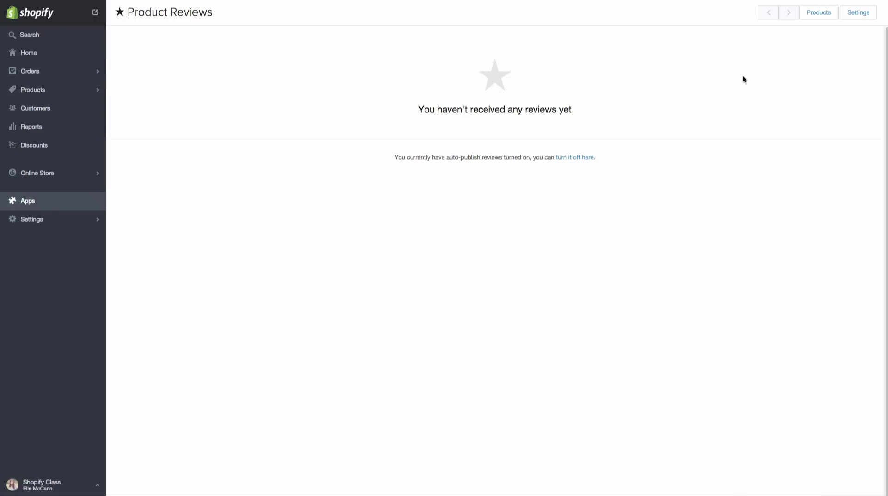
Open the Product Reviews settings and set Auto-publish to Disabled.
click(862, 17)
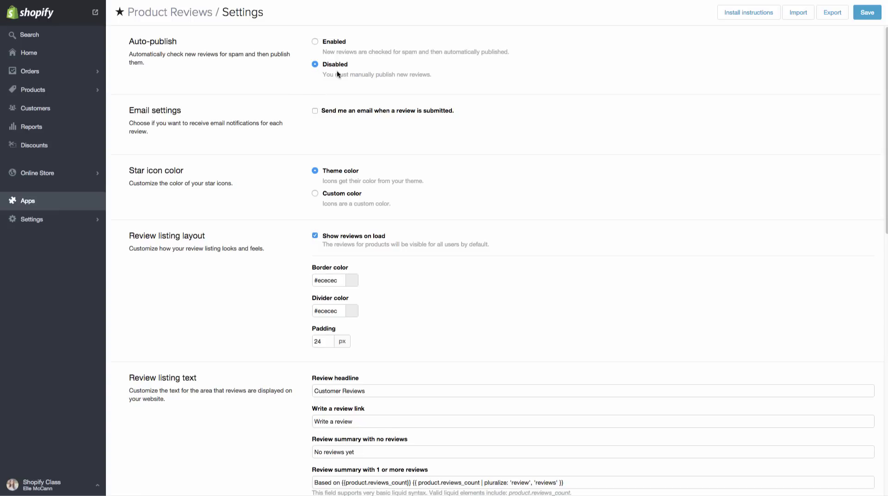
Enable an email alert for each submitted review, save the settings, and return to Product Reviews.
click(315, 110)
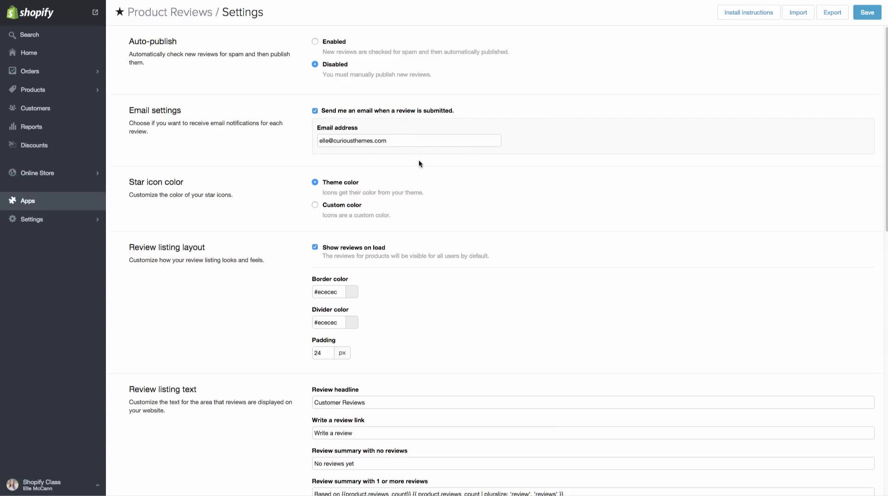
scroll(421, 176, down, 1)
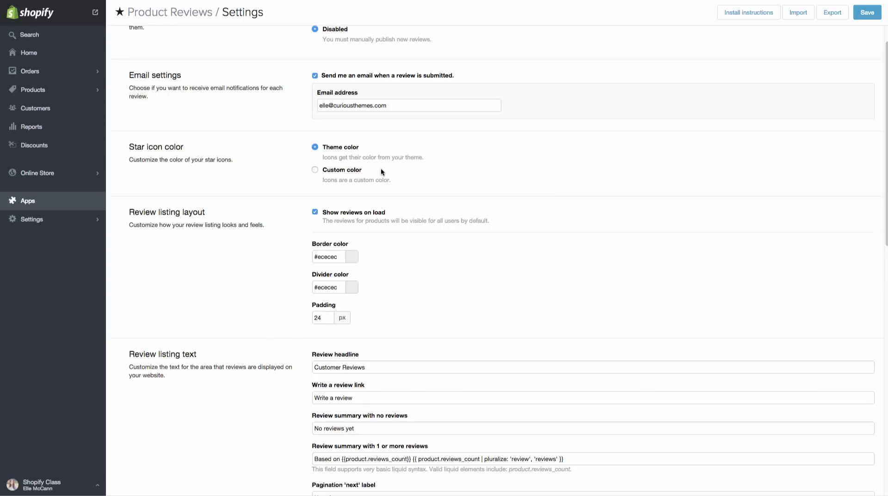
scroll(381, 170, down, 4)
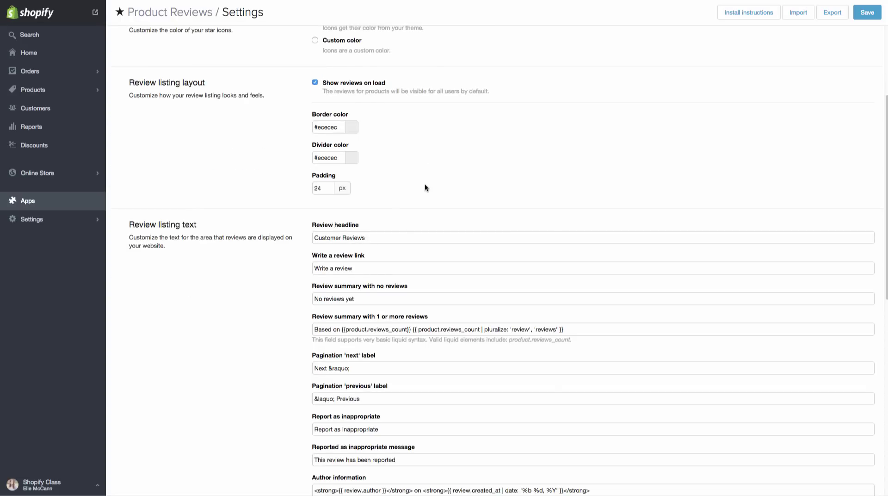
scroll(412, 193, down, 4)
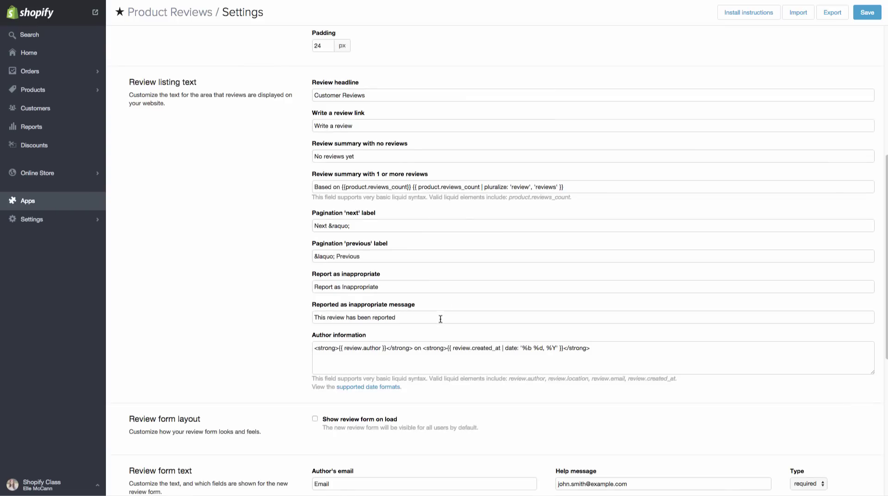
scroll(565, 386, down, 4)
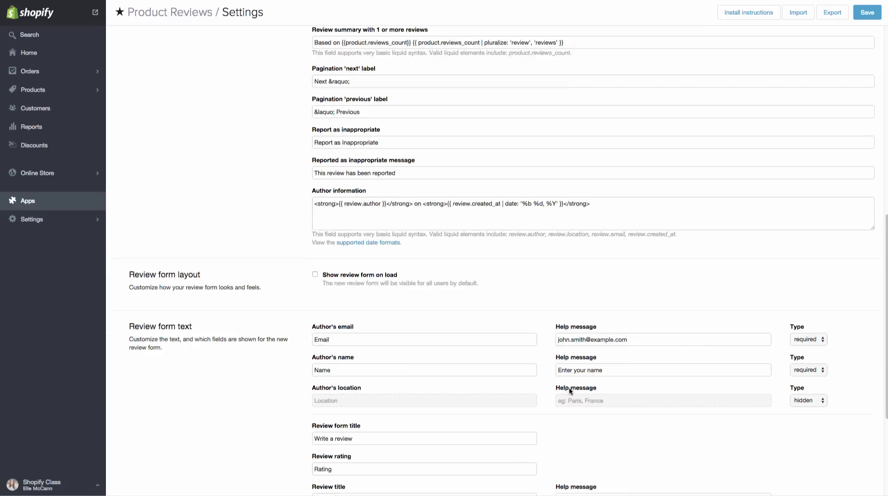
scroll(571, 386, down, 6)
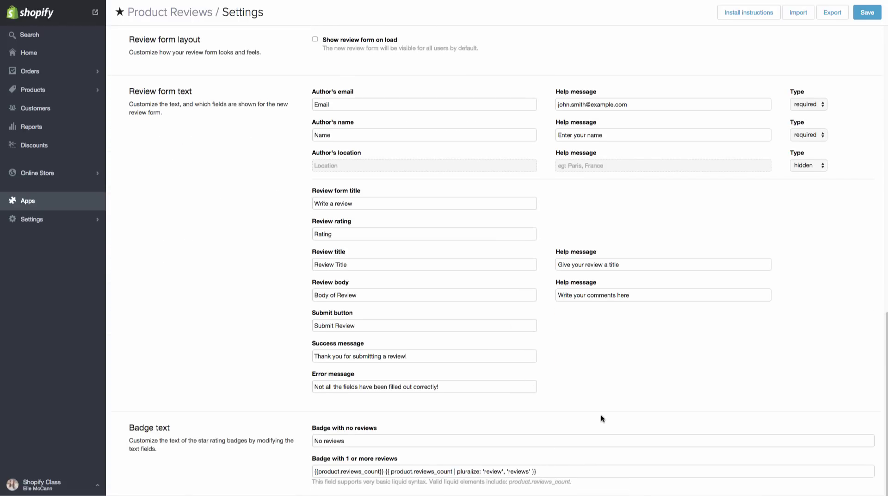
scroll(601, 415, down, 1)
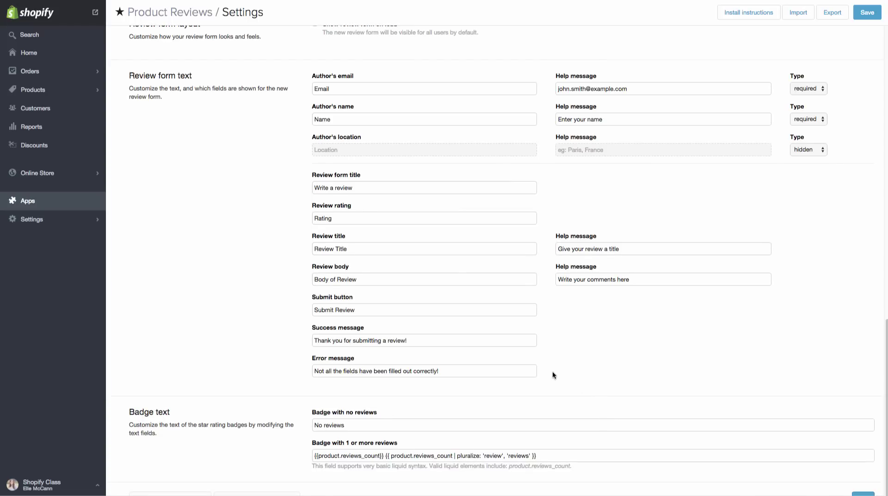
click(873, 13)
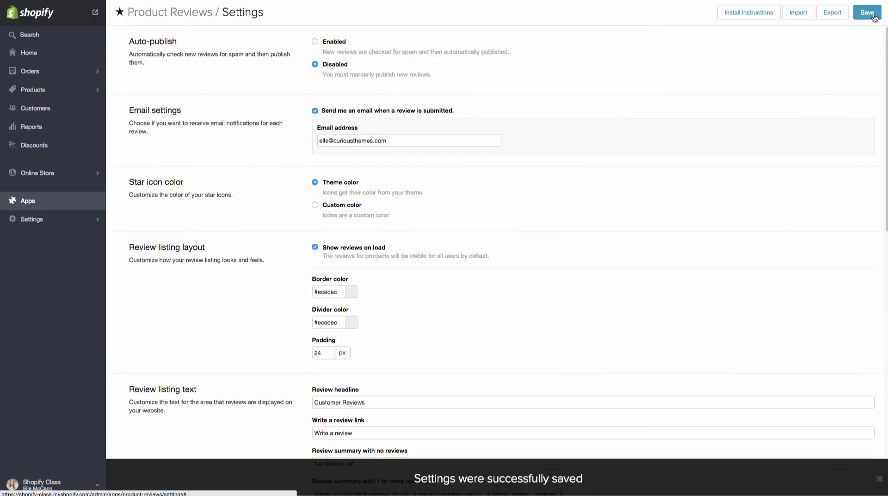
click(183, 13)
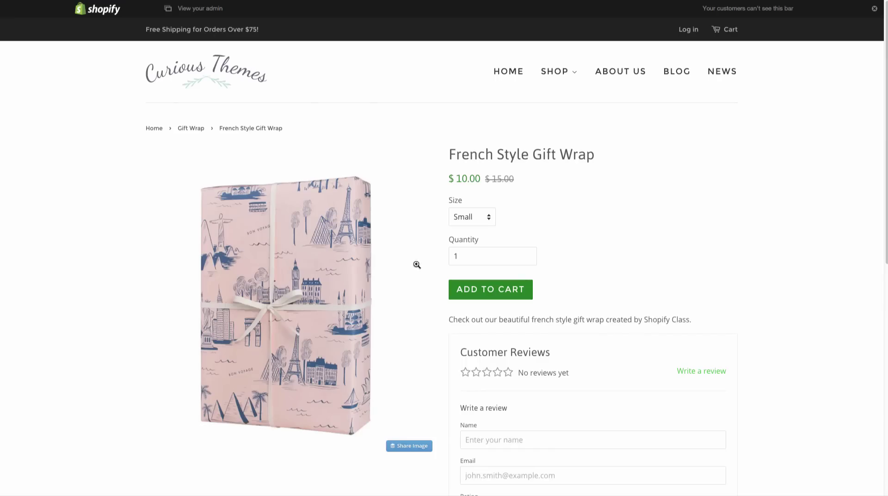
On the storefront review form, enter the reviewer's name and email and choose five stars.
scroll(414, 291, down, 3)
click(518, 284)
text(Test)
key(Tab)
text(test@test.com)
key(Tab)
click(511, 355)
Add the title 'This is a Test' and body 'Test Review', then submit the review.
click(529, 385)
text(This is a Test)
click(493, 416)
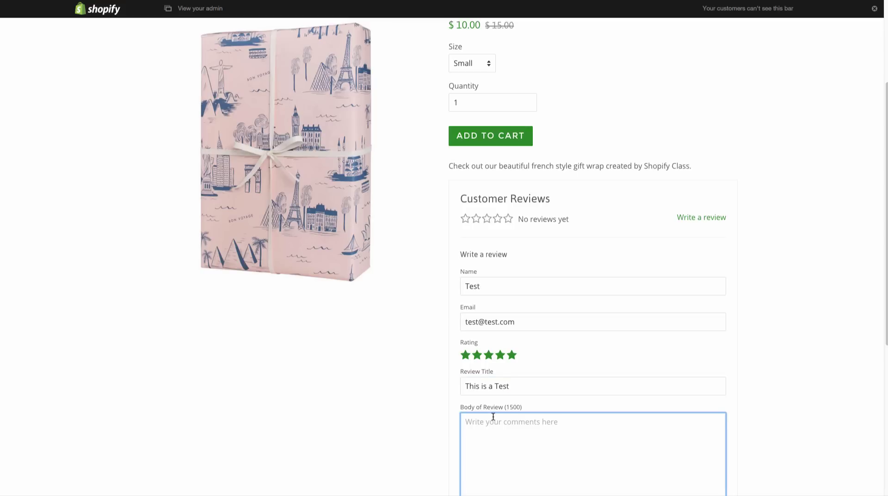
text(Test Revi)
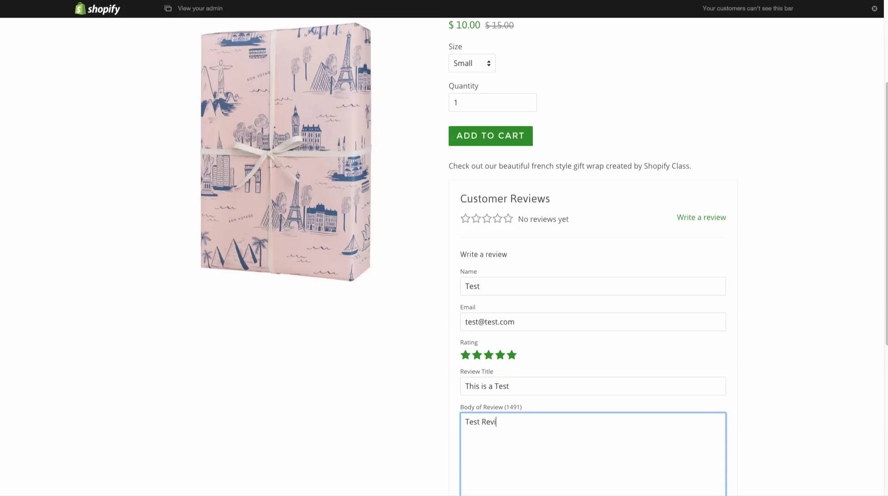
text(ew)
scroll(512, 397, down, 3)
click(659, 405)
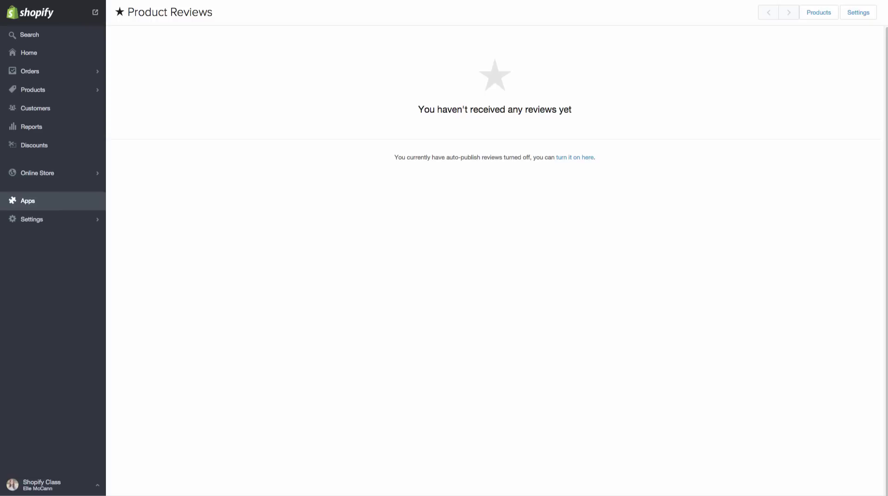
Reload the admin reviews list and publish the five-star 'This is a Test' review.
key(super+r)
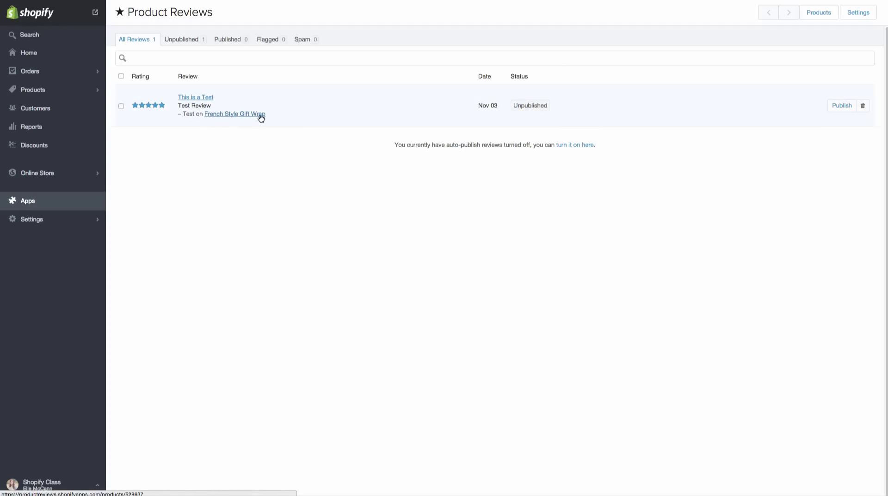
click(843, 108)
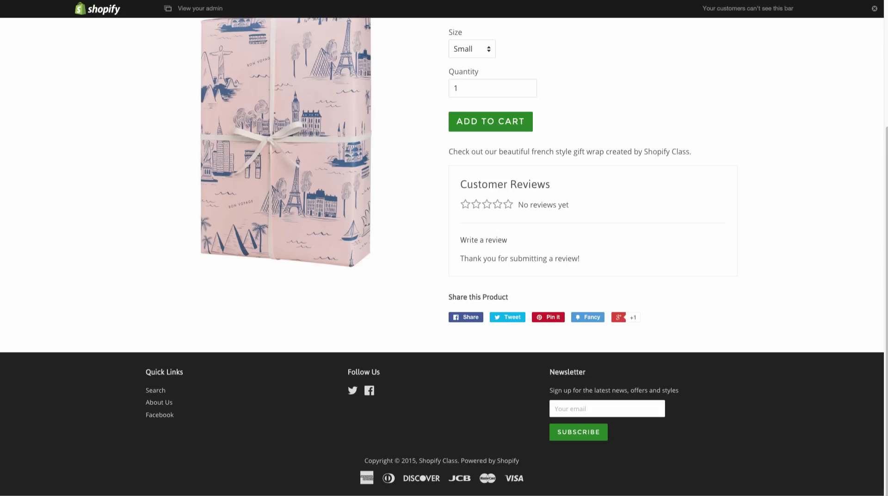
Check the published review on the storefront, then unpublish and delete it in the admin.
key(ctrl+r)
scroll(589, 165, down, 3)
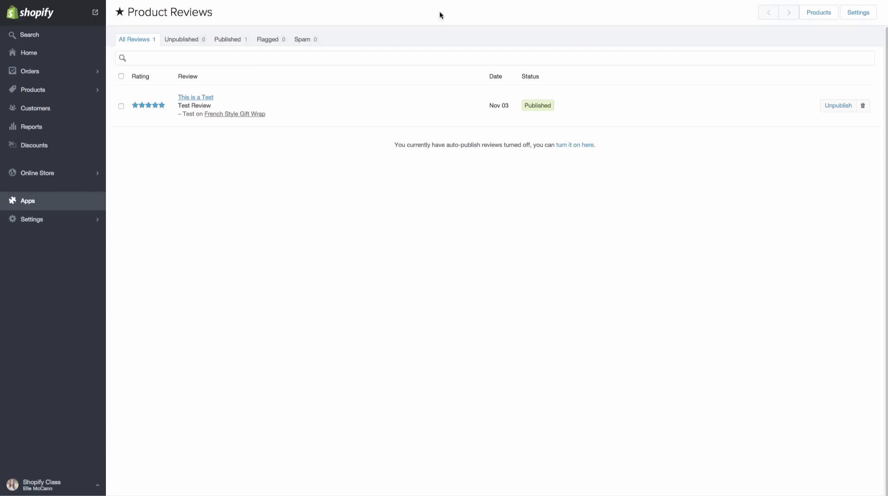
click(852, 107)
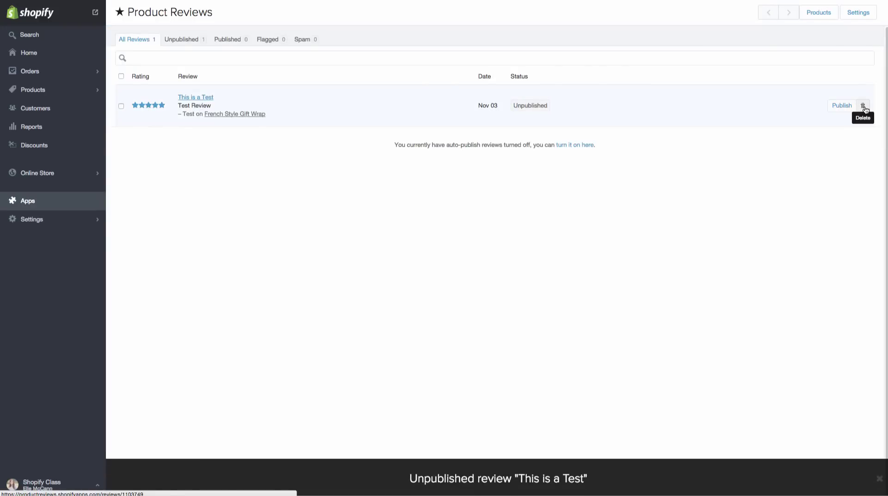
click(863, 106)
click(564, 116)
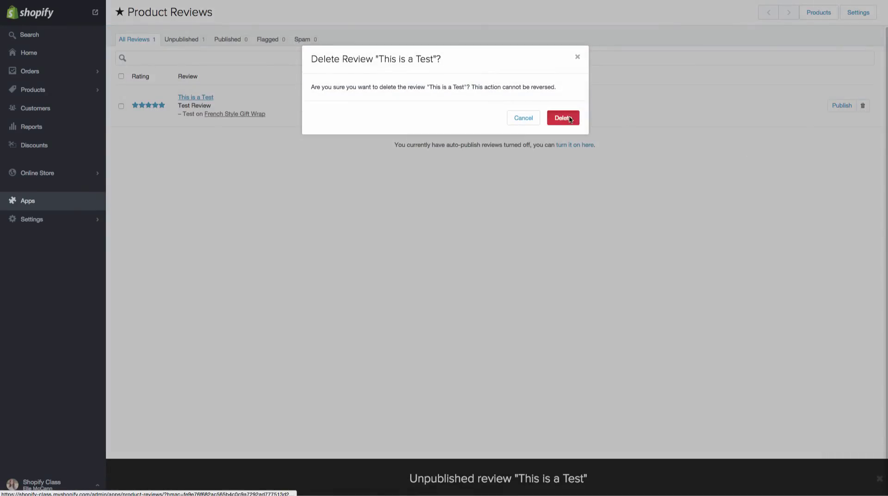